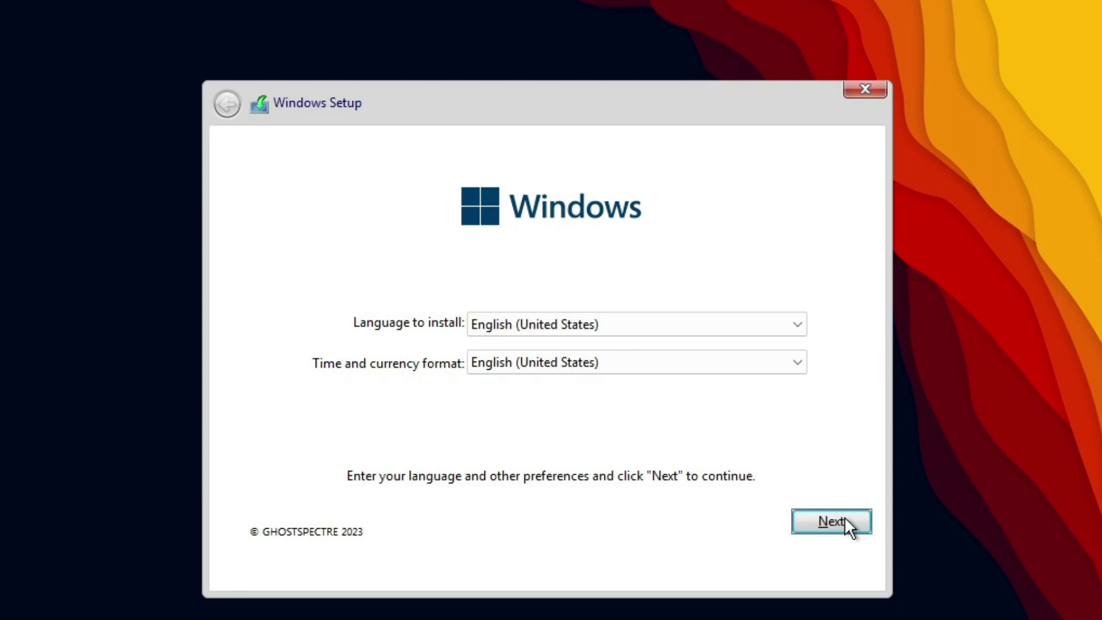
Accept English (United States) for the setup language and formats, and choose WINDOWS 11 PRO - SUPERLITE SE as the operating system to install.
left_click(853, 535)
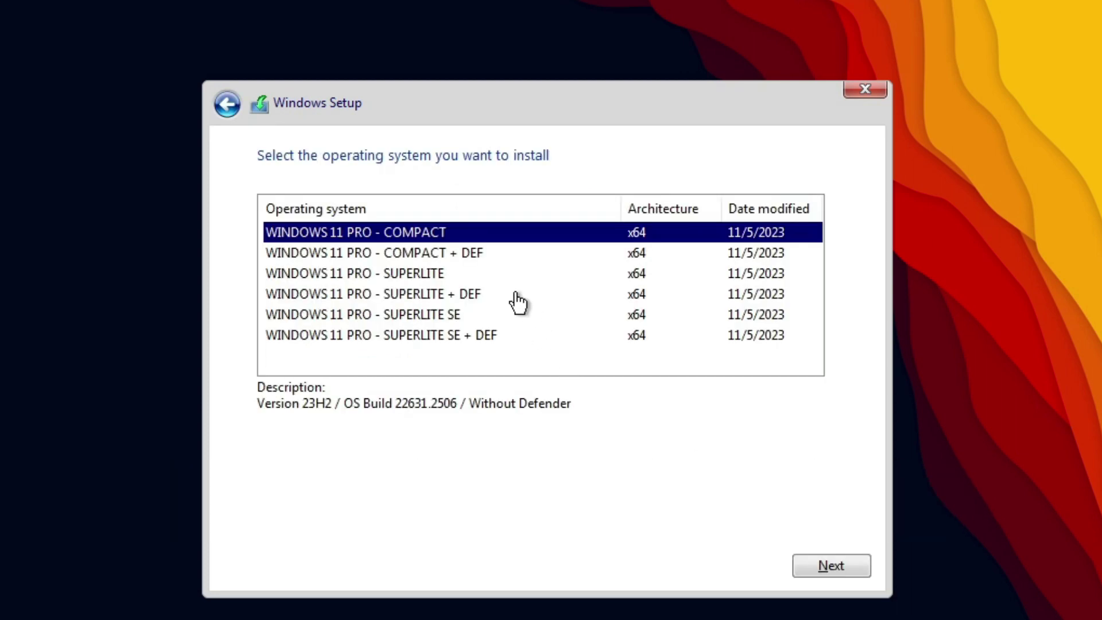
left_click(359, 252)
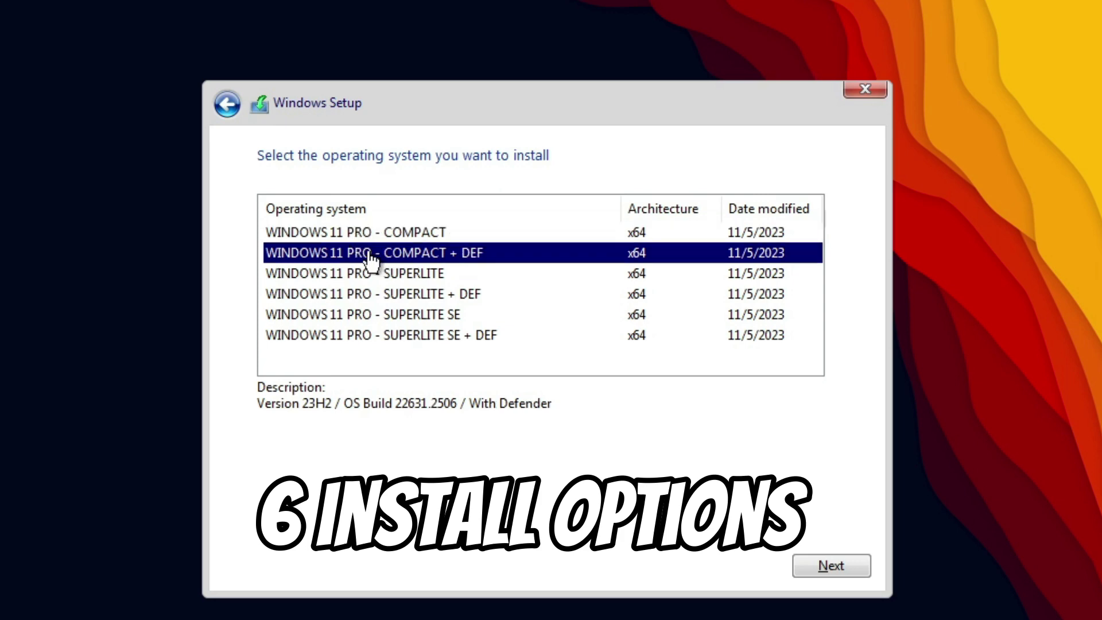
left_click(358, 278)
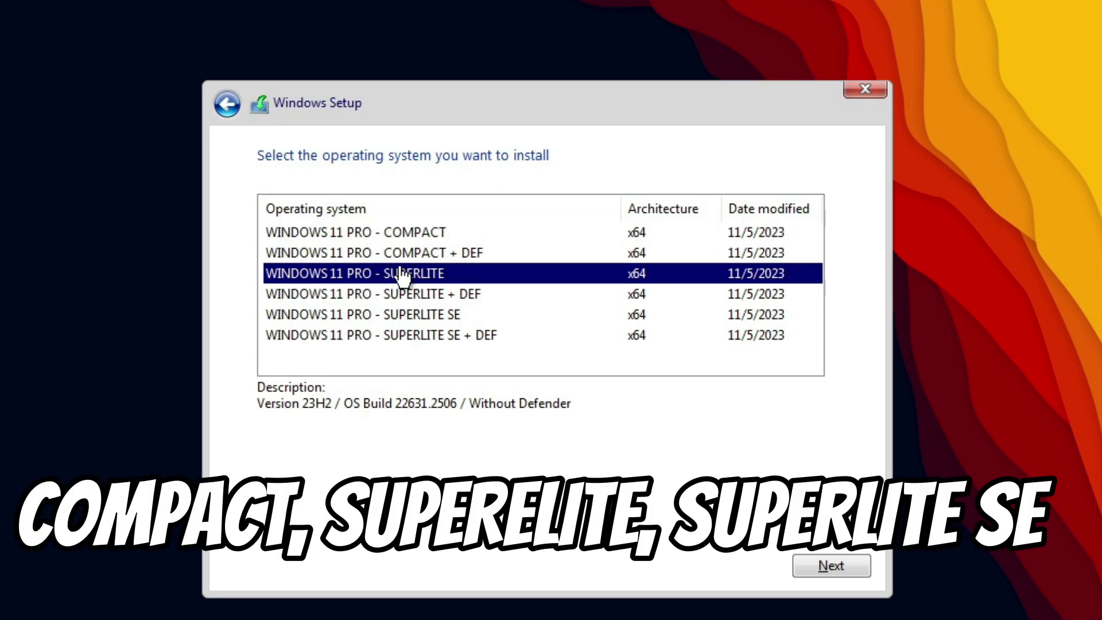
left_click(363, 296)
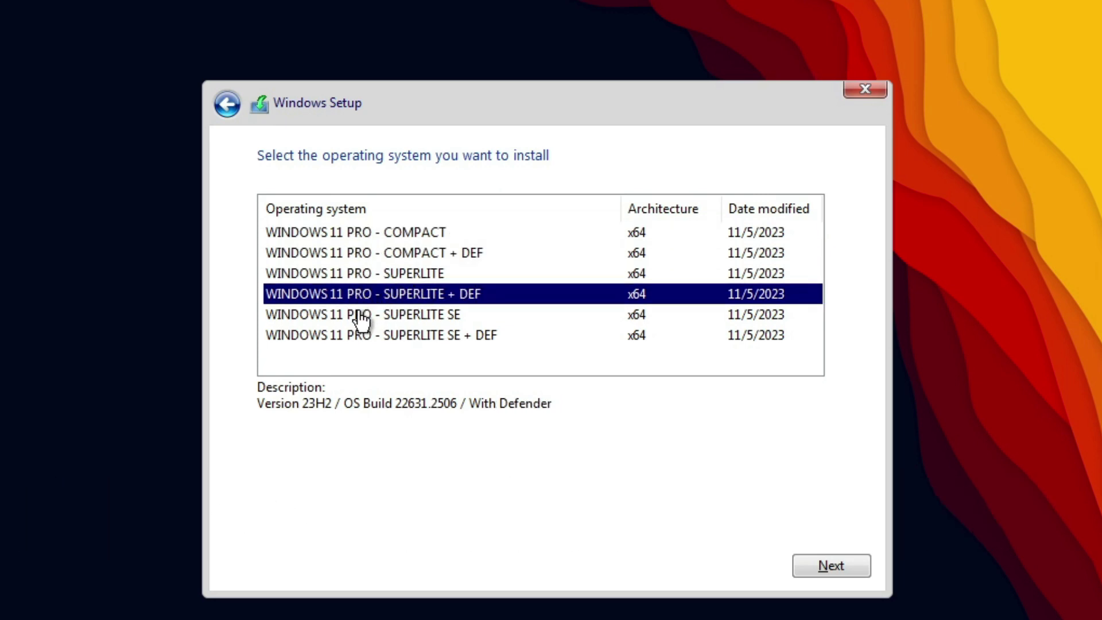
left_click(364, 317)
left_click(353, 333)
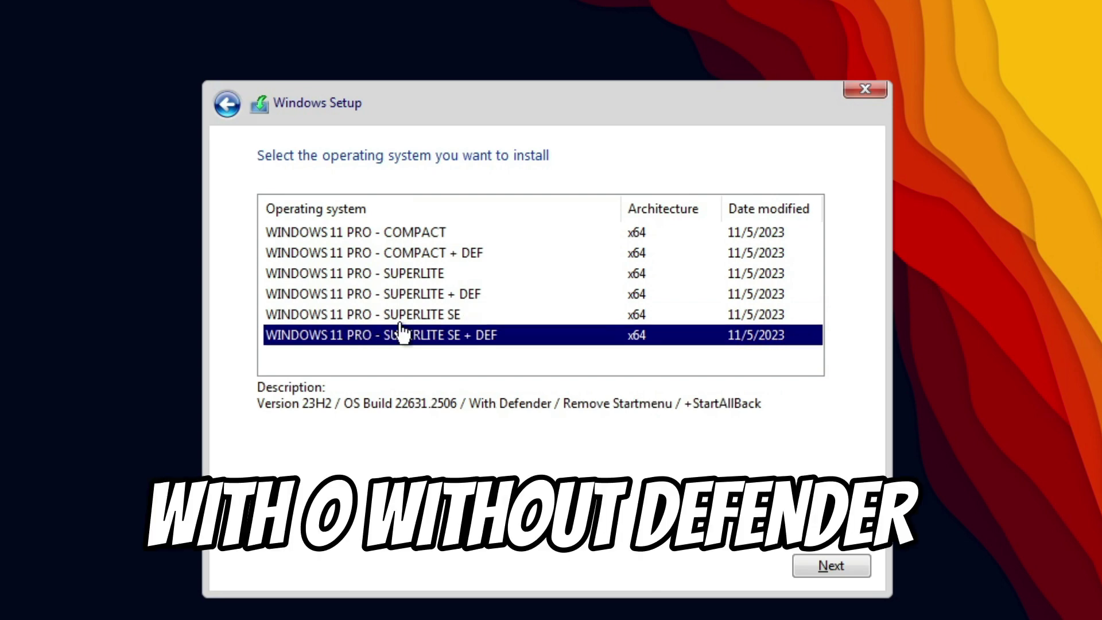
left_click(376, 316)
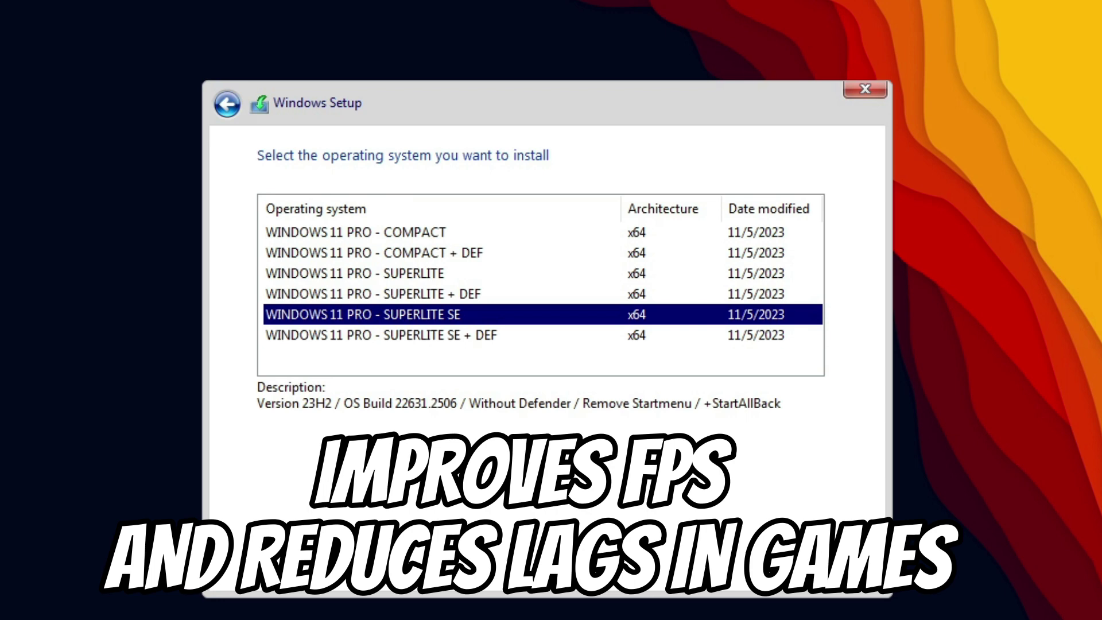
left_click(819, 566)
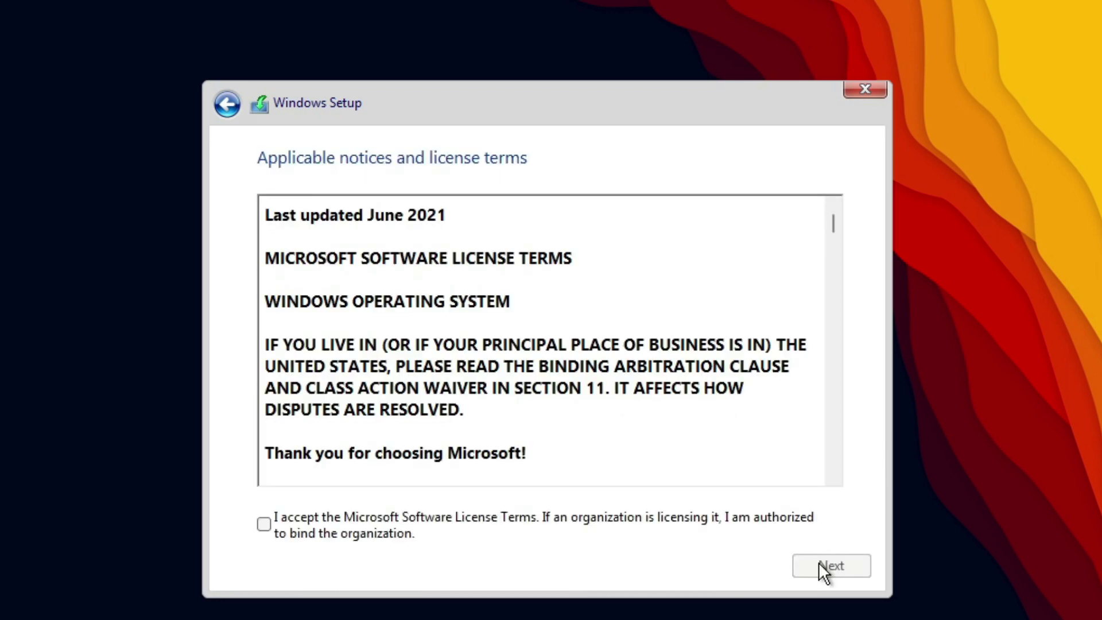
Accept the Microsoft Software License Terms and continue with the Windows installation.
left_click(343, 533)
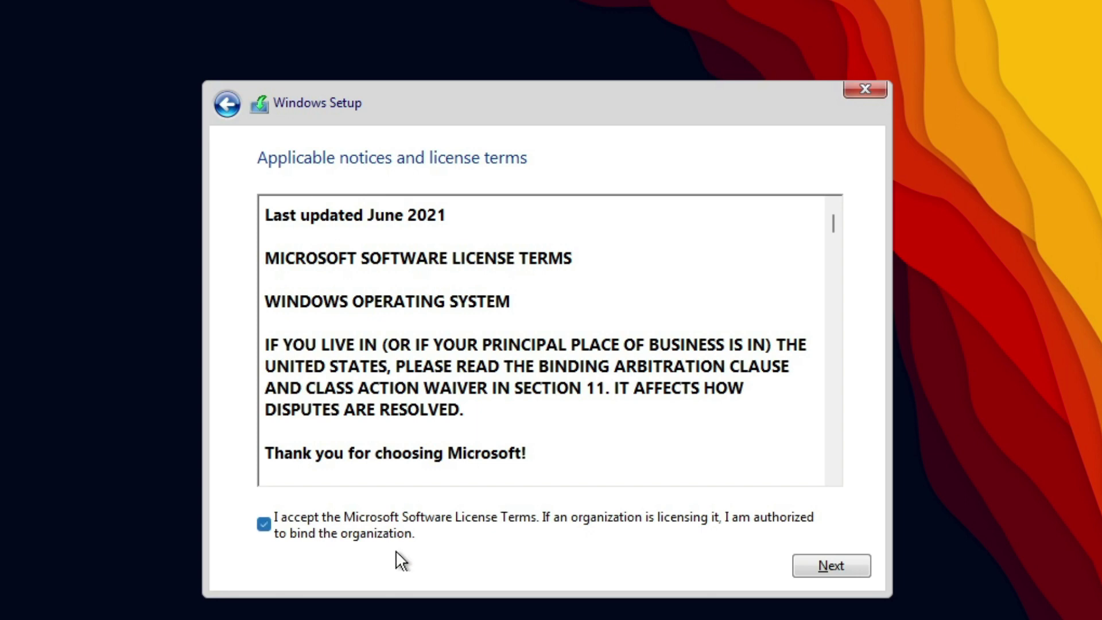
left_click(840, 571)
left_click(499, 367)
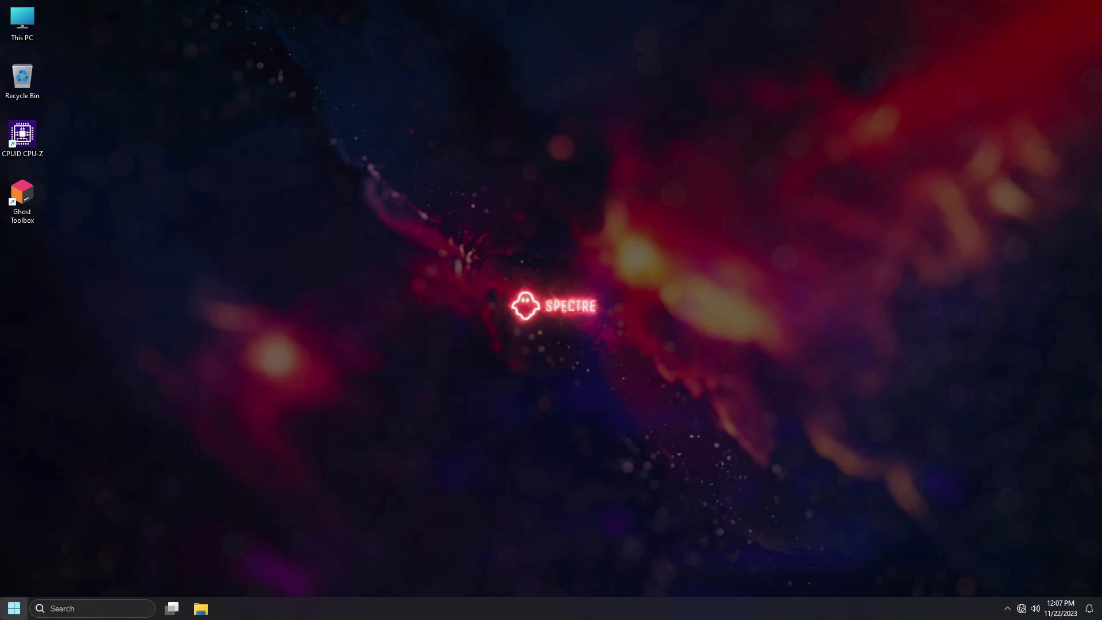
Open the Start menu to view its layout, and close it again.
left_click(14, 608)
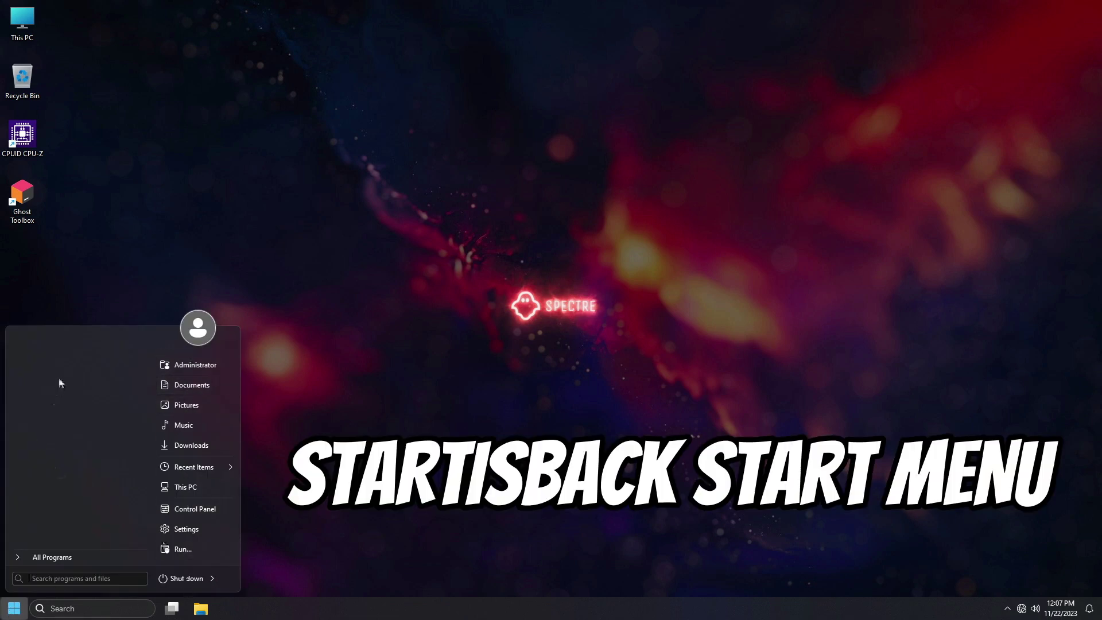
left_click(366, 413)
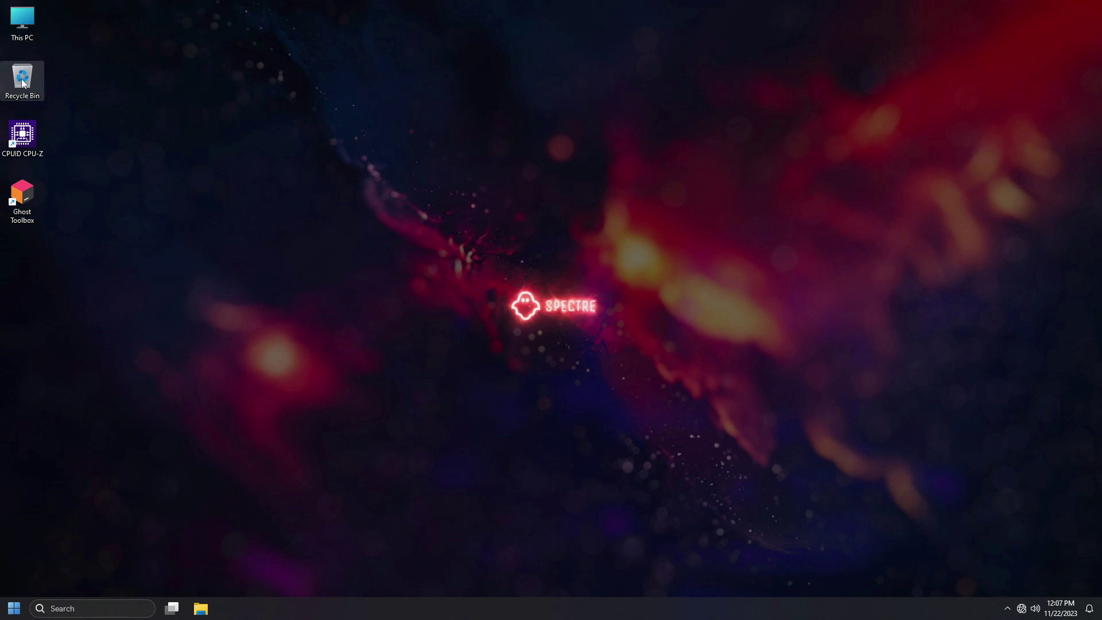
Launch Ghost Toolbox from the desktop, review its list of tweaks and installers, and close it.
double_click(17, 198)
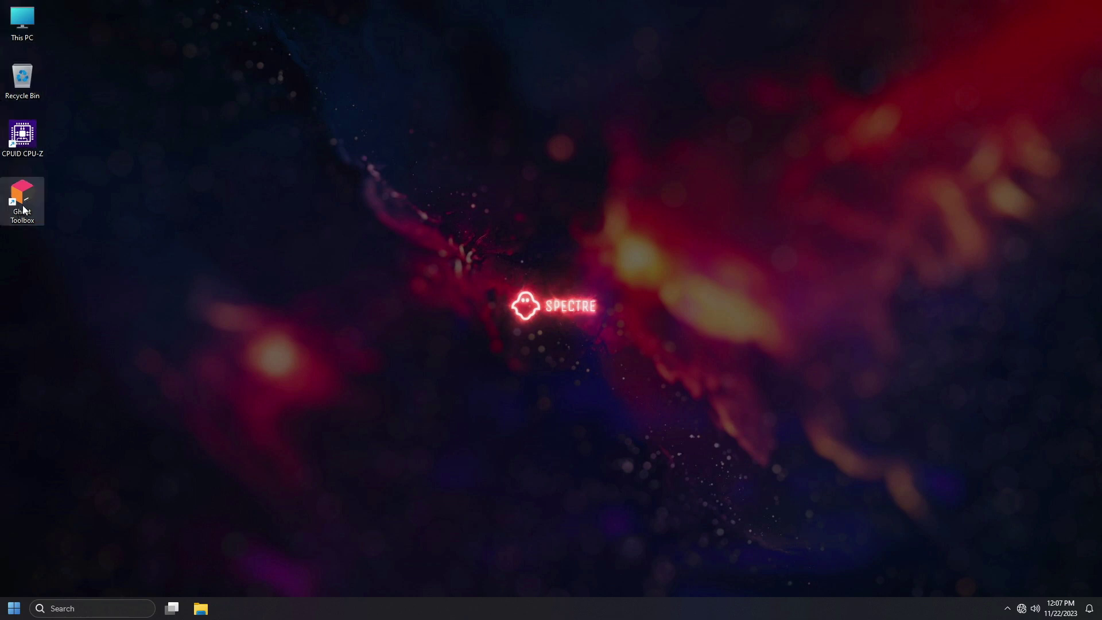
right_click(22, 204)
left_click(67, 236)
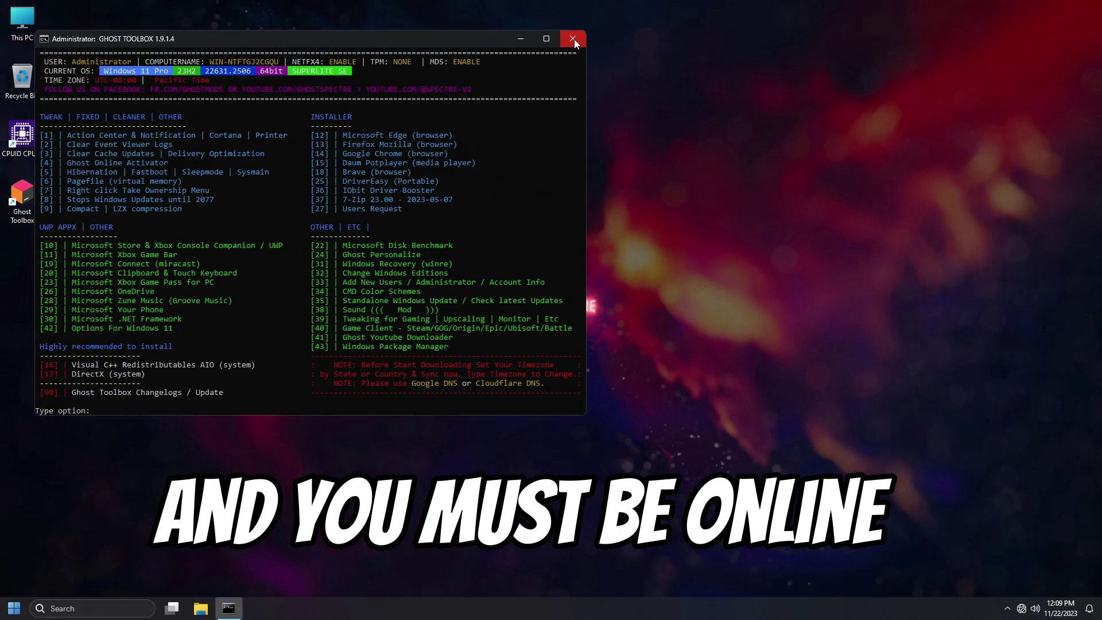
left_click(573, 39)
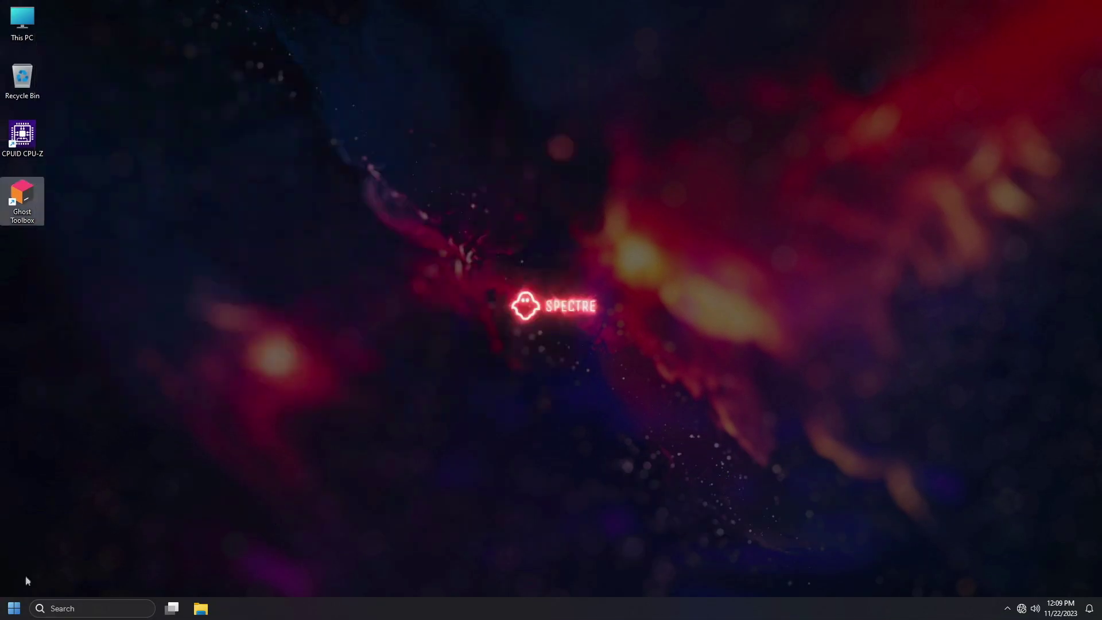
Run winver to check the installed Windows version and build, and close the version dialog.
left_click(10, 615)
type("winv")
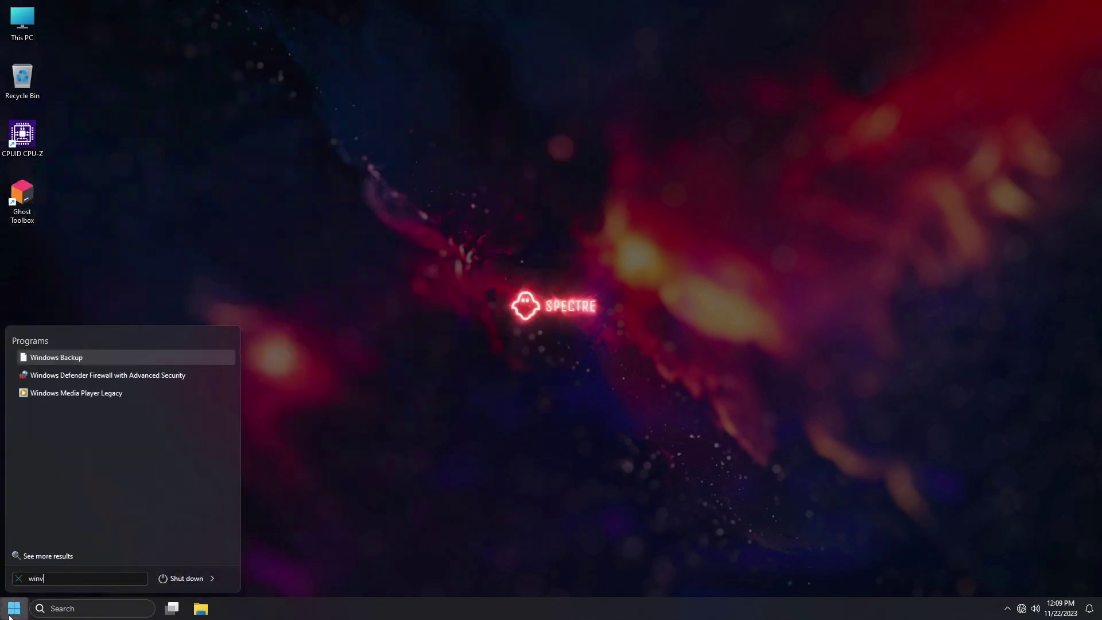
type("er")
key("Return")
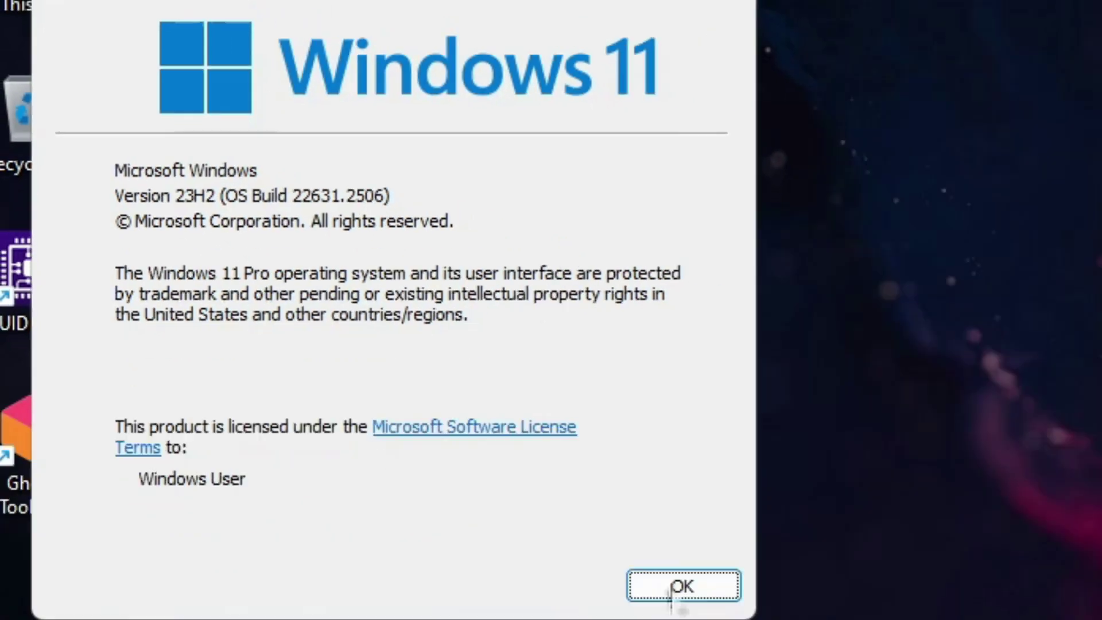
key("Return")
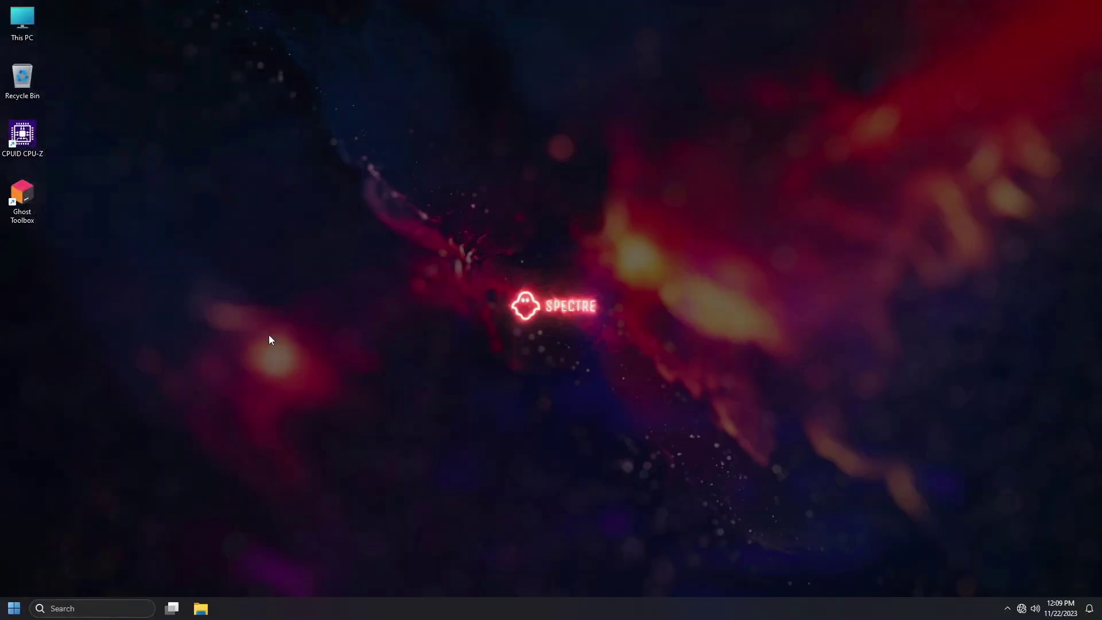
Check the background processes, CPU usage and memory usage in Task Manager, and close it.
key("ctrl+shift+Escape")
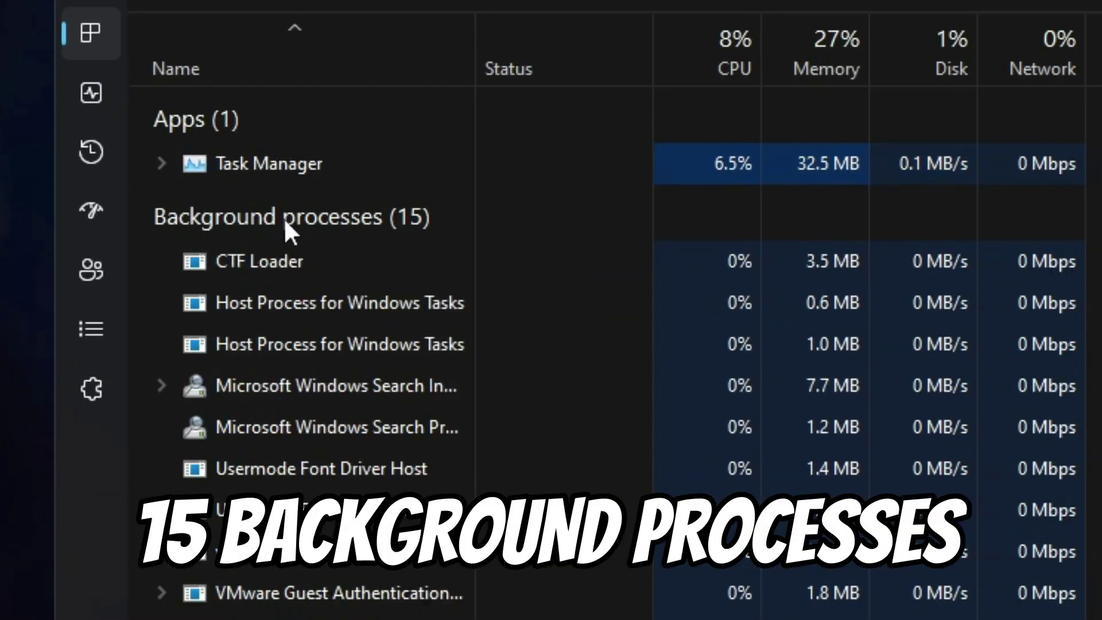
left_click(90, 94)
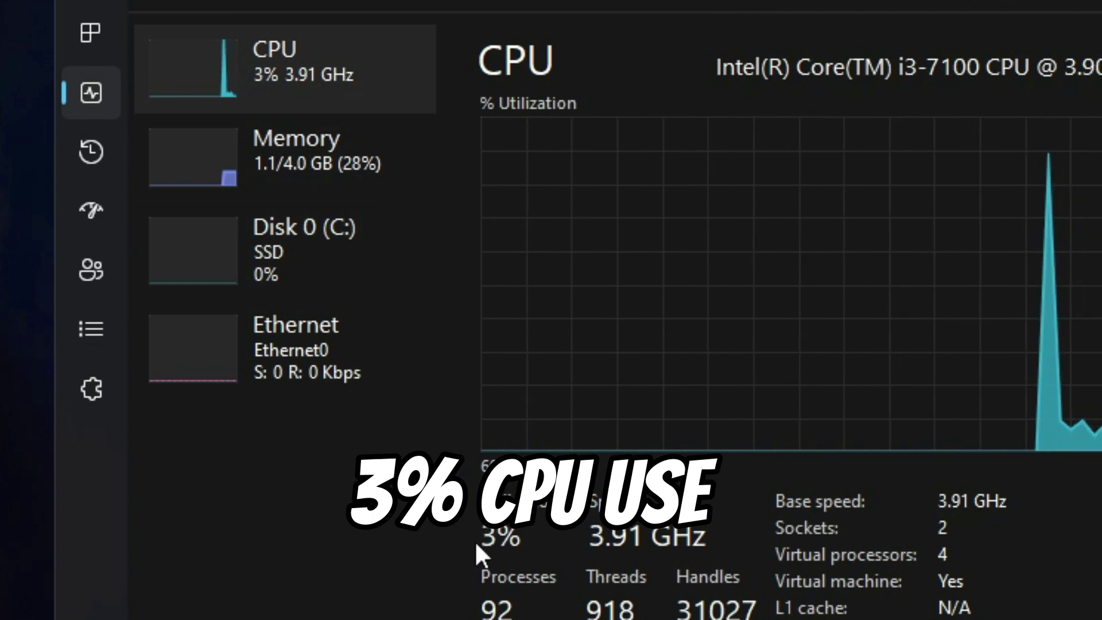
left_click(313, 166)
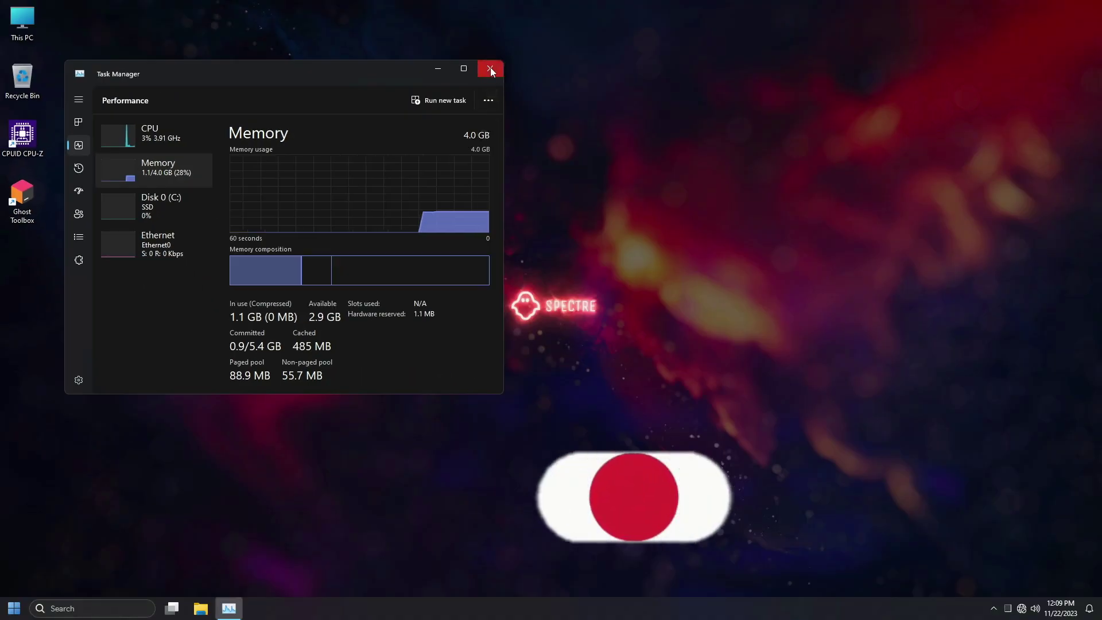
left_click(490, 67)
Inspect the properties of Local Disk (C:) in This PC, and close the windows.
double_click(22, 22)
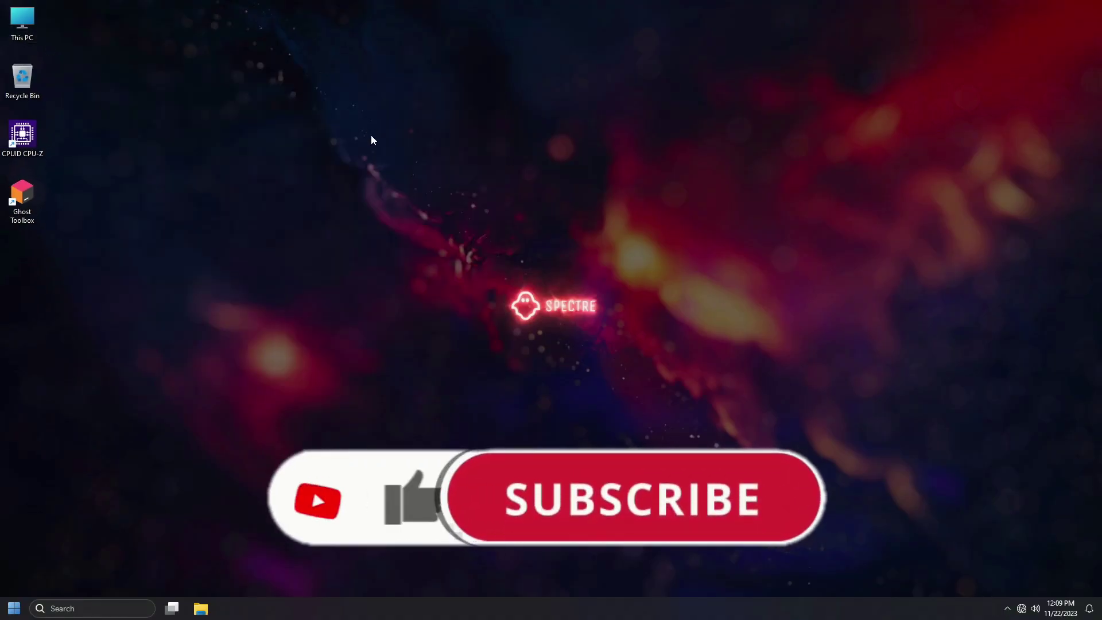
right_click(407, 234)
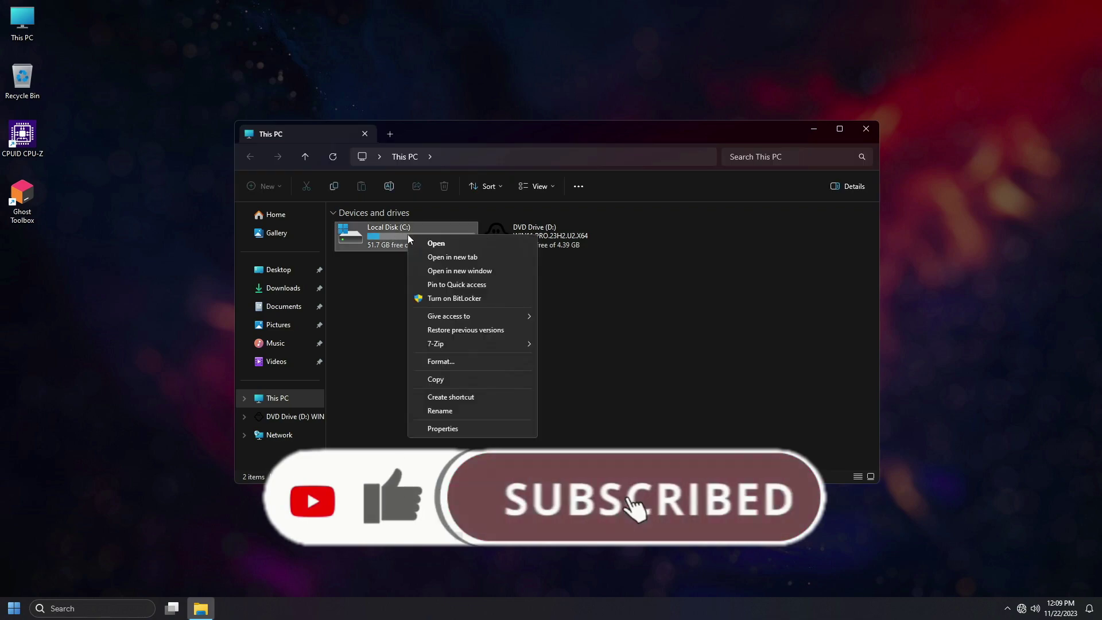
left_click(449, 430)
left_click_drag(521, 247, 772, 166)
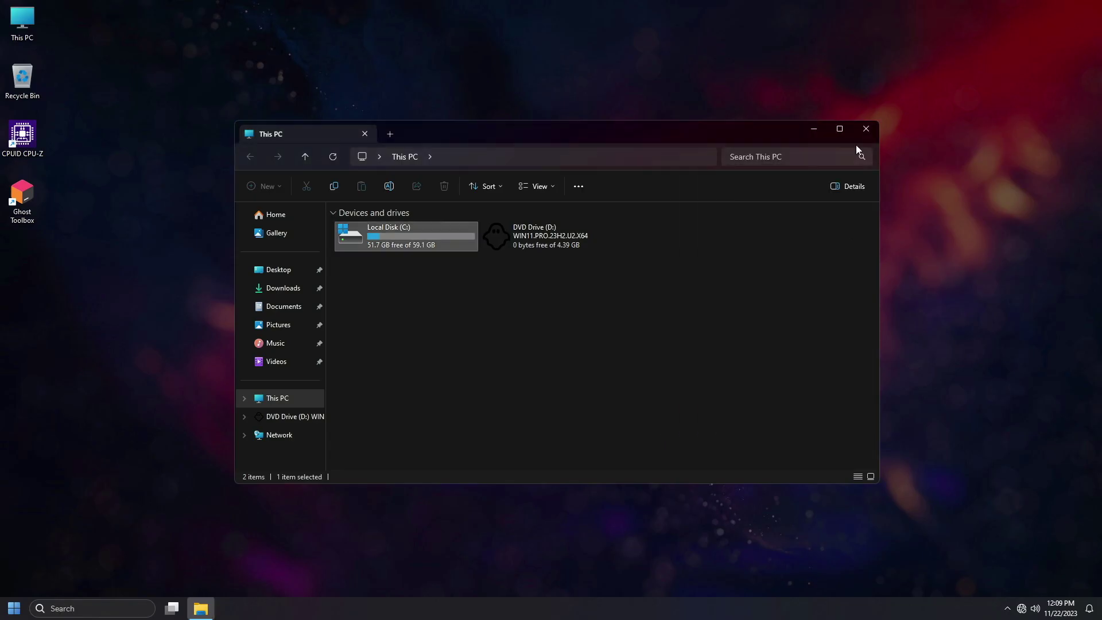
left_click(861, 130)
Review the installed programs in Control Panel's Programs and Features, followed by the list of installed updates.
left_click(14, 608)
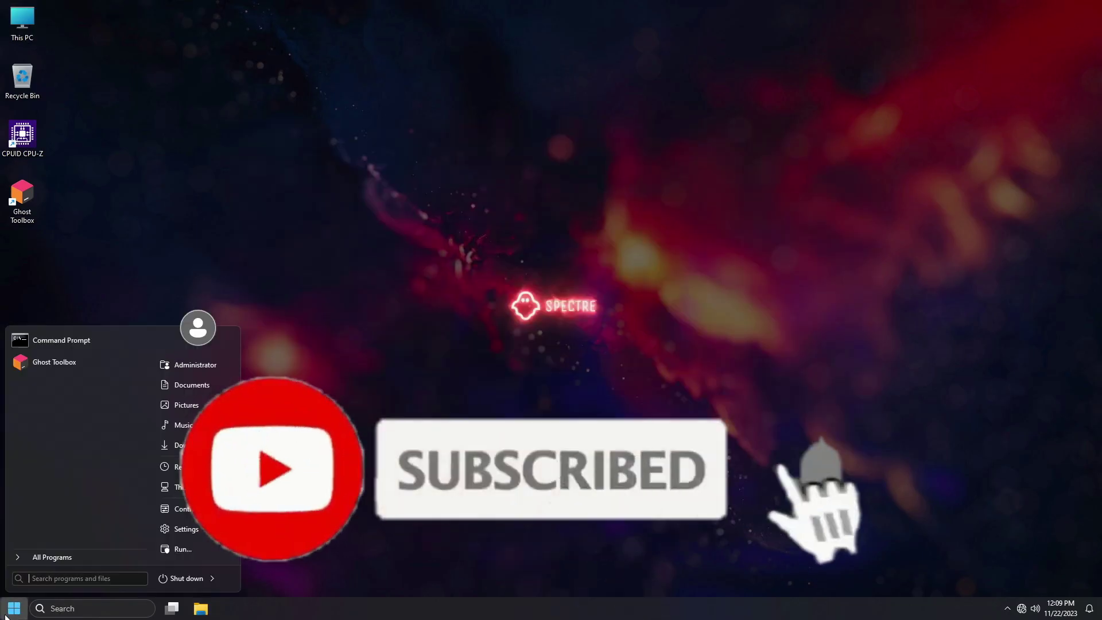
left_click(191, 513)
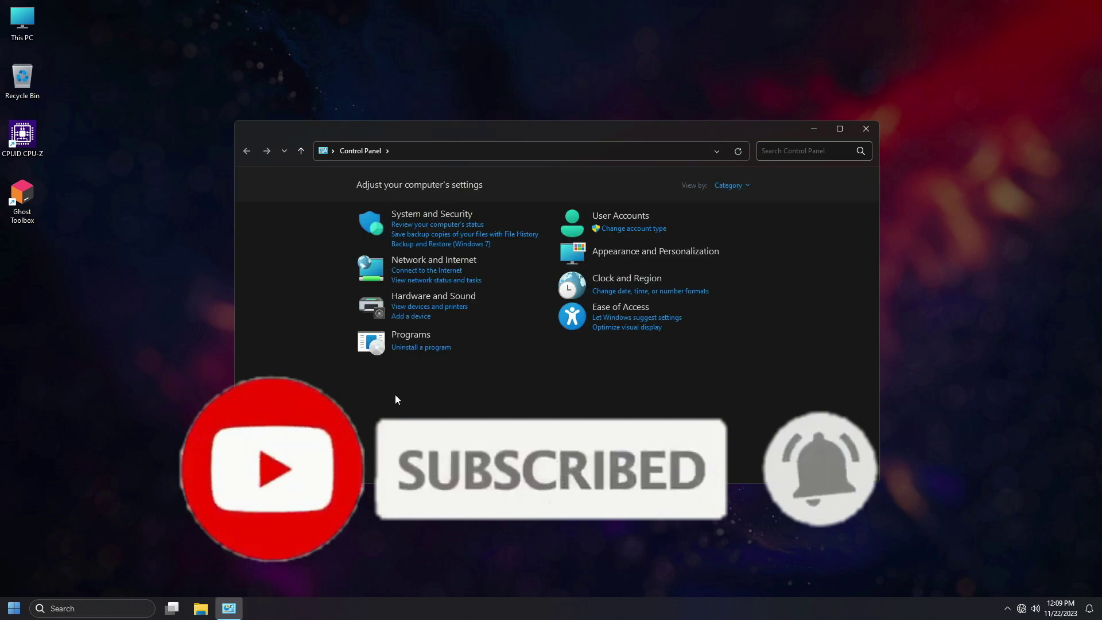
left_click(418, 349)
left_click_drag(500, 129, 515, 34)
left_click(409, 161)
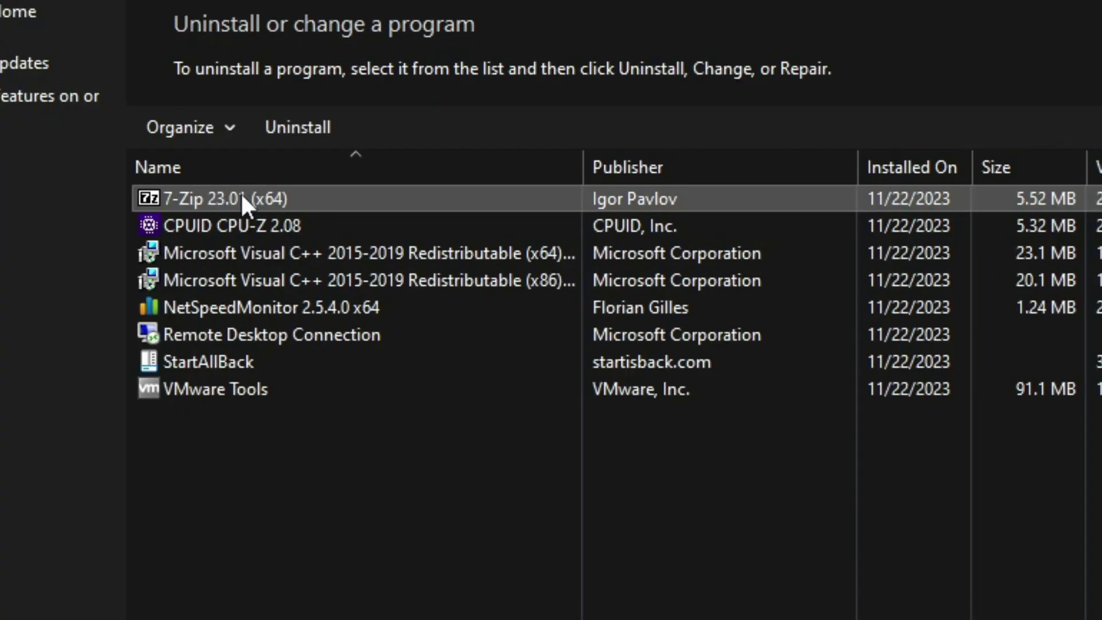
left_click(412, 169)
left_click(213, 279)
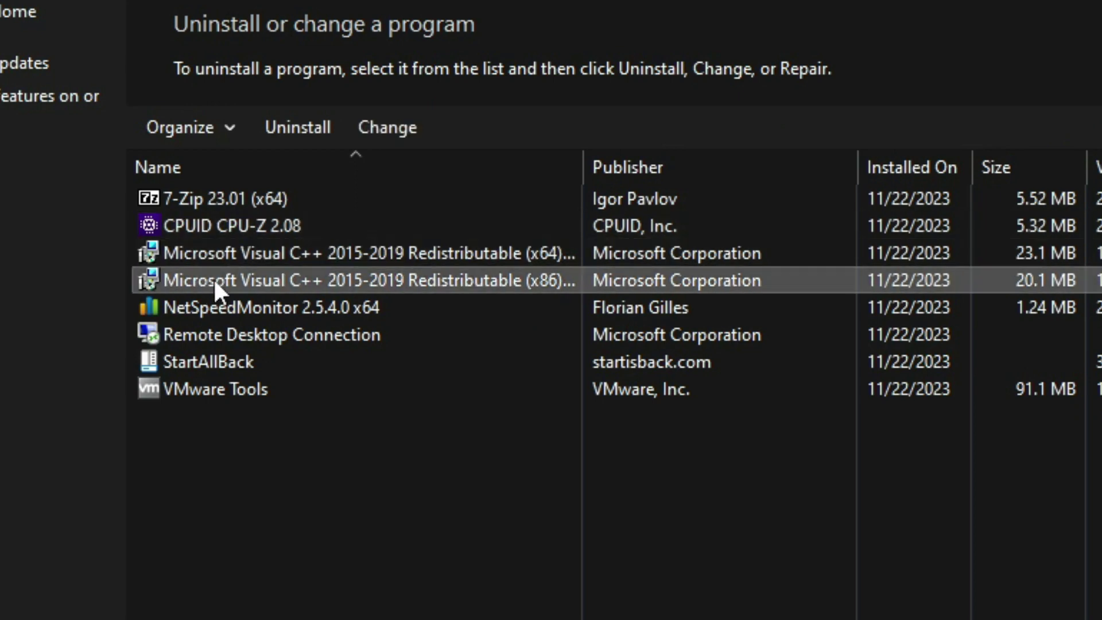
left_click(219, 253)
left_click(194, 311)
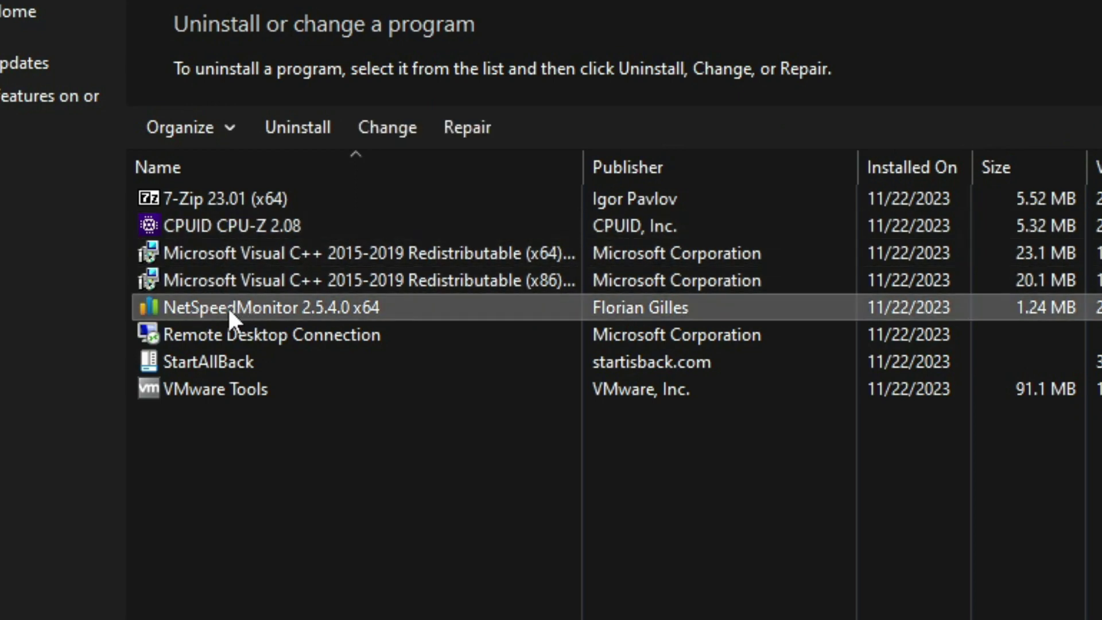
left_click(246, 335)
left_click(218, 363)
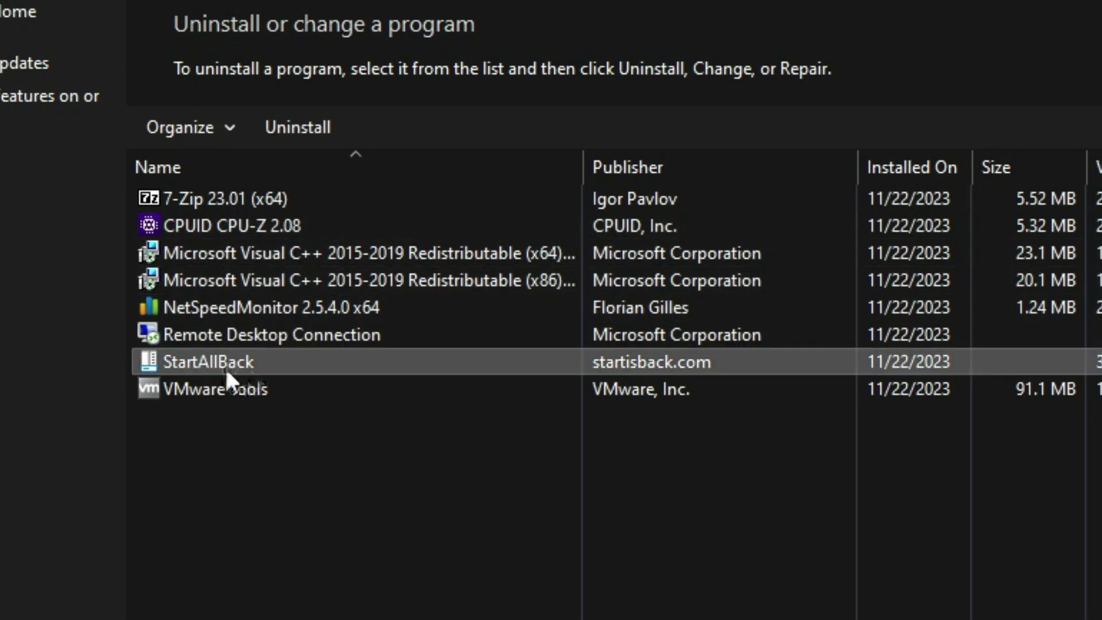
left_click(25, 63)
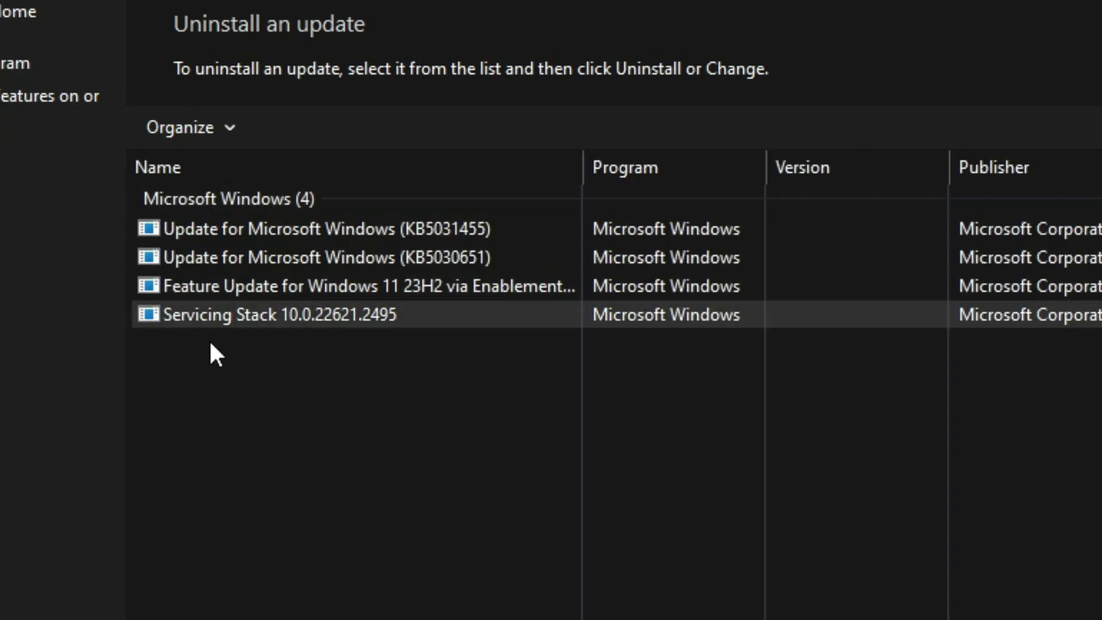
Review the optional Windows features list, cancel without changes, and close Control Panel.
left_click(52, 96)
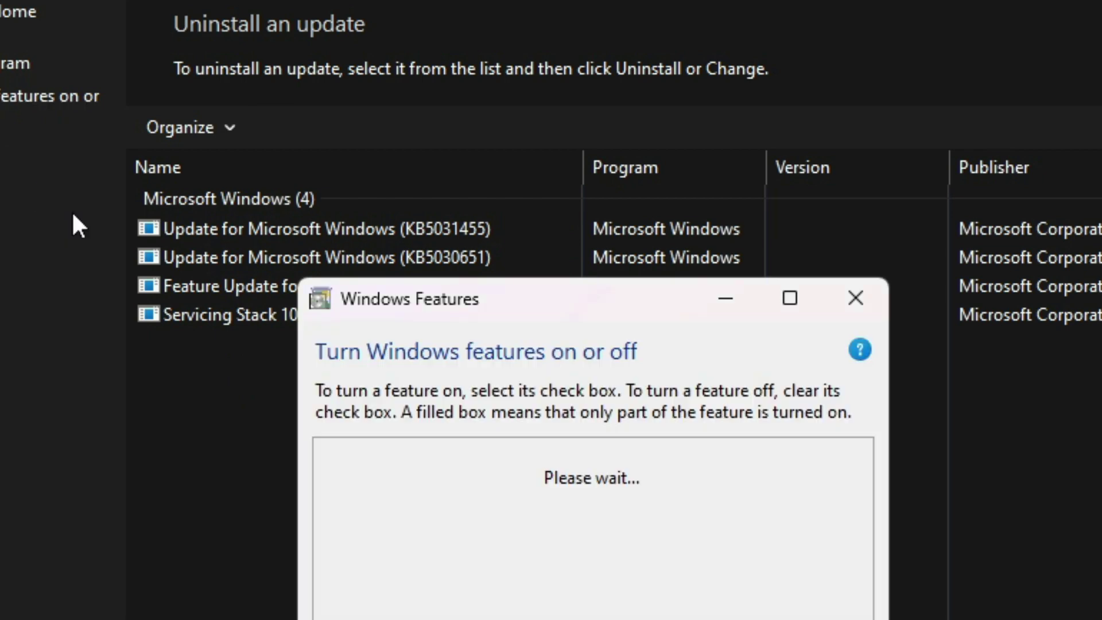
left_click_drag(532, 299, 562, 51)
left_click(498, 233)
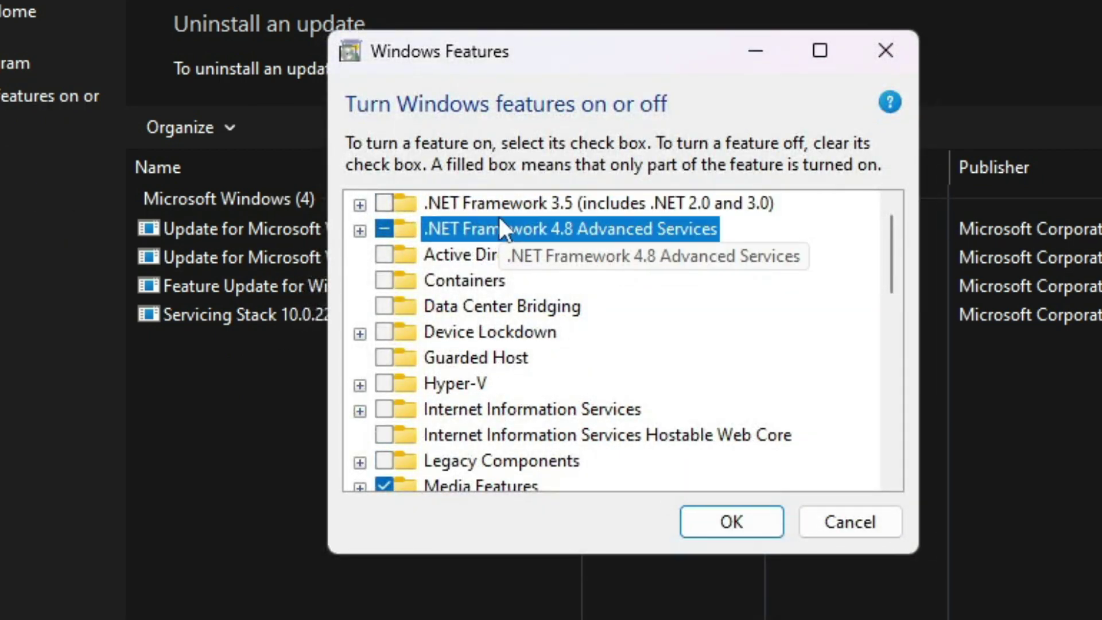
scroll(653, 339, "down", 3)
scroll(652, 338, "down", 2)
scroll(652, 339, "up", 5)
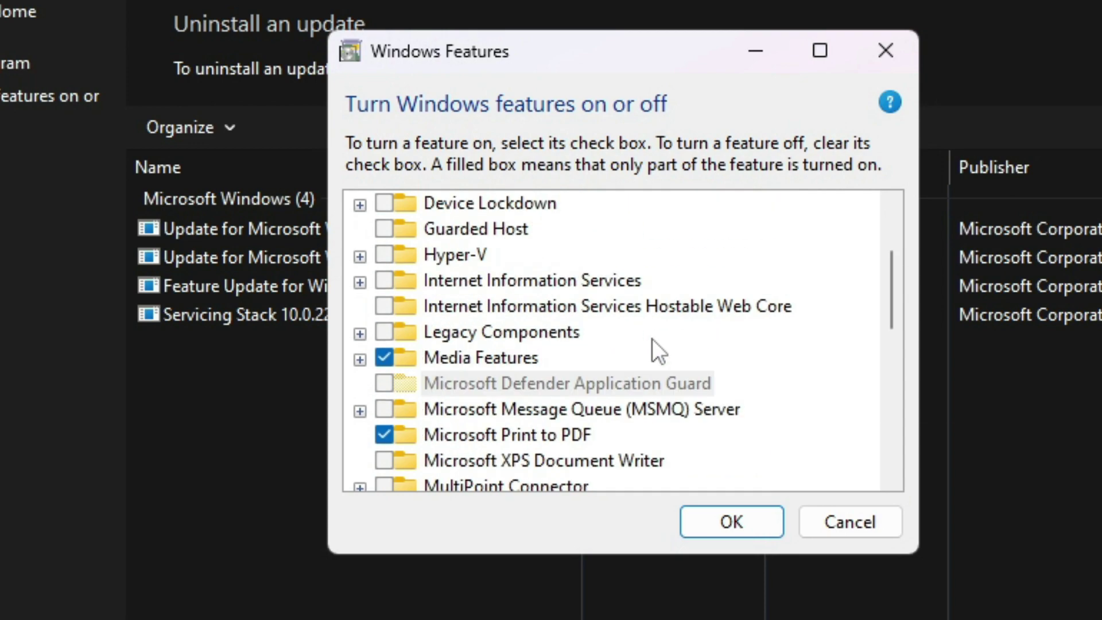
left_click(849, 521)
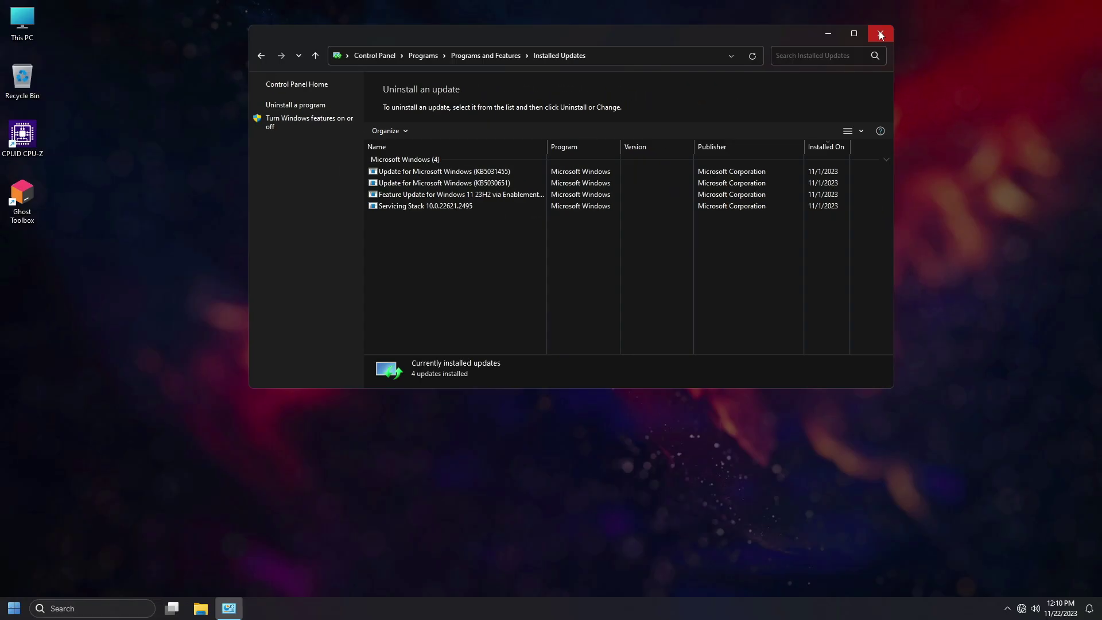
left_click(880, 30)
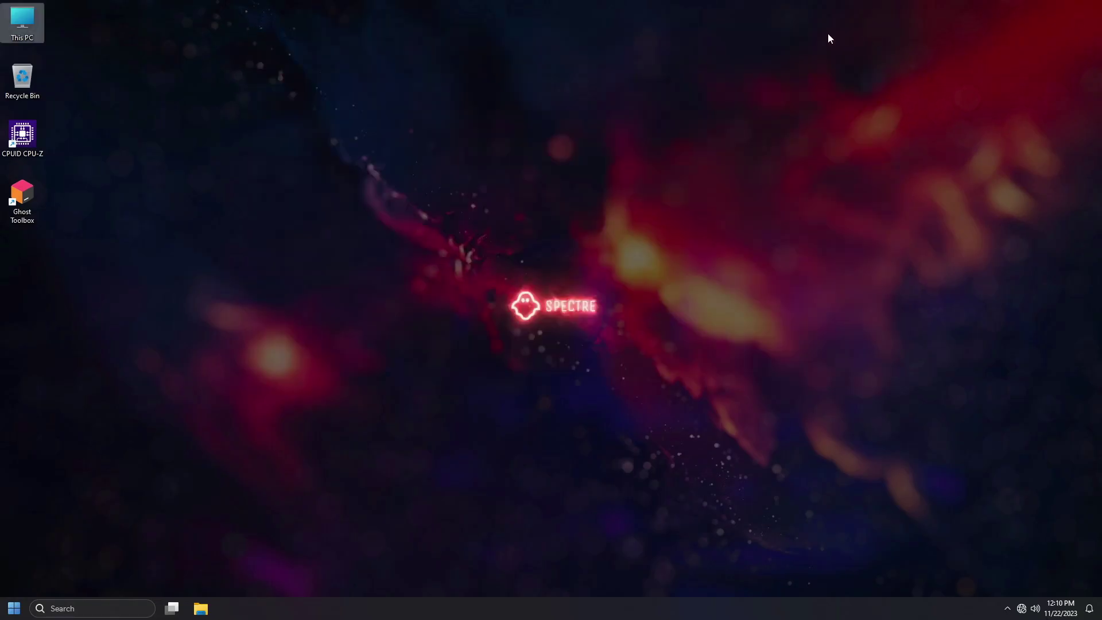
Review the Ghost Mode tools available from the desktop, and run Cleanup Temporary Files.
right_click(812, 10)
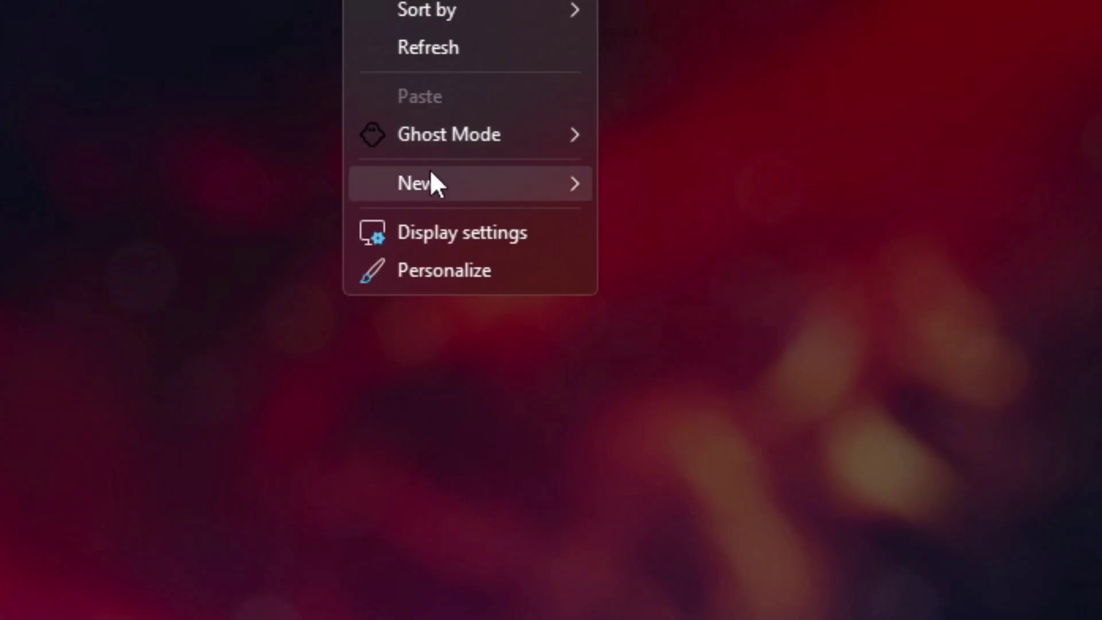
mouse_move(436, 184)
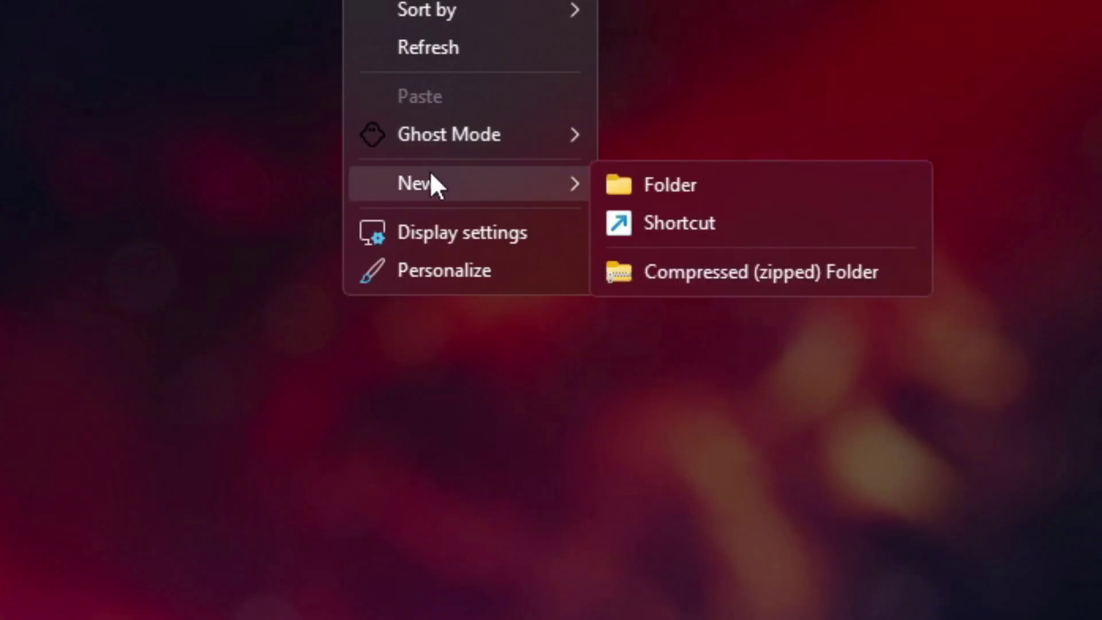
mouse_move(444, 151)
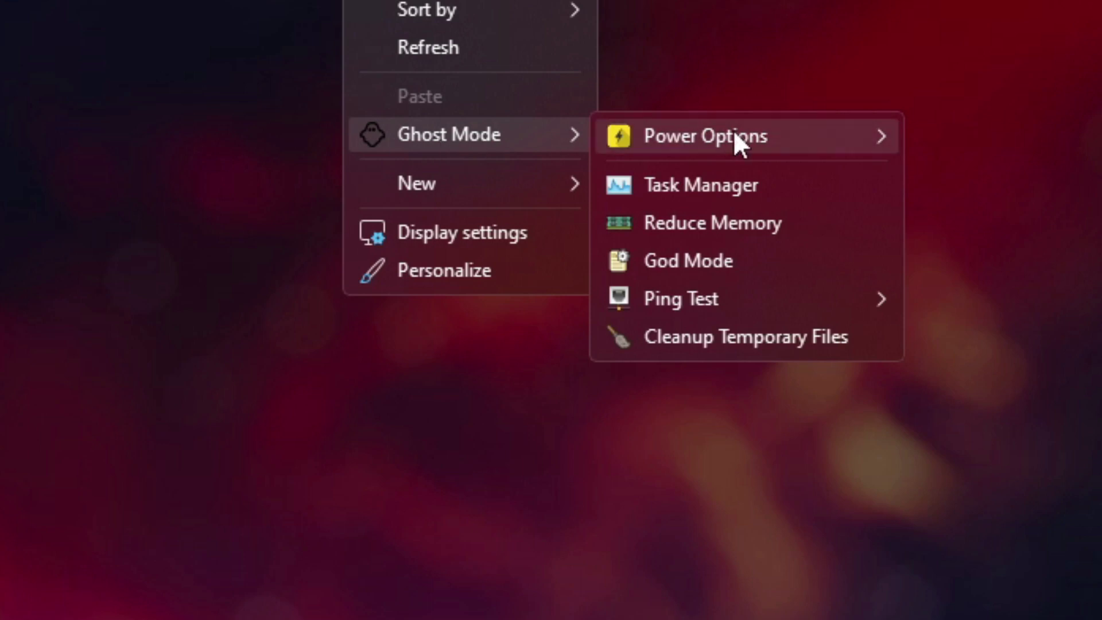
mouse_move(737, 144)
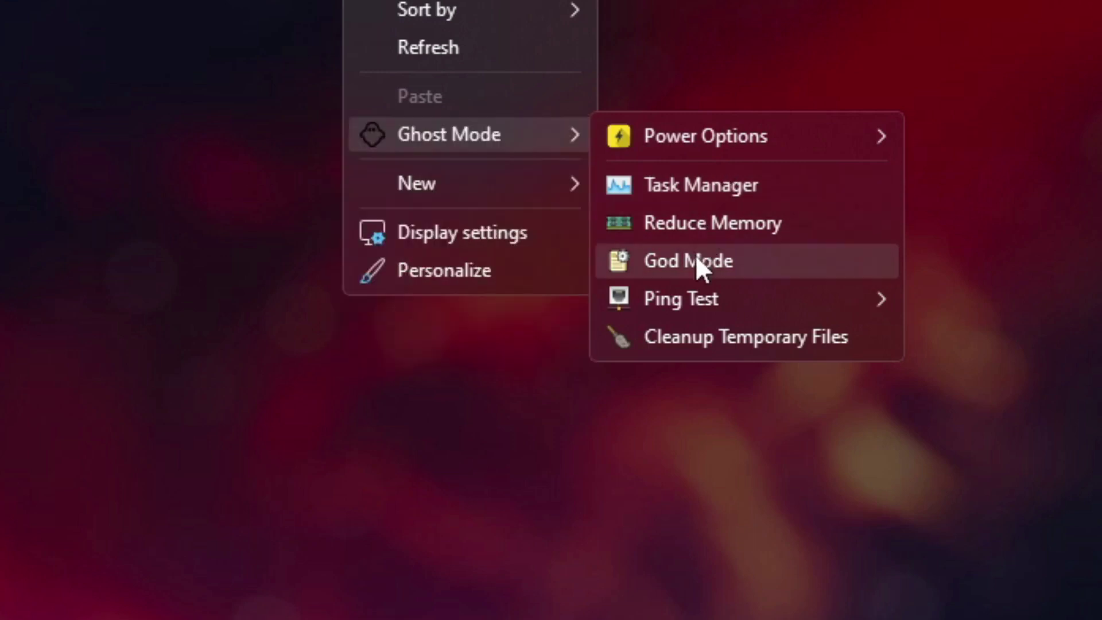
mouse_move(693, 305)
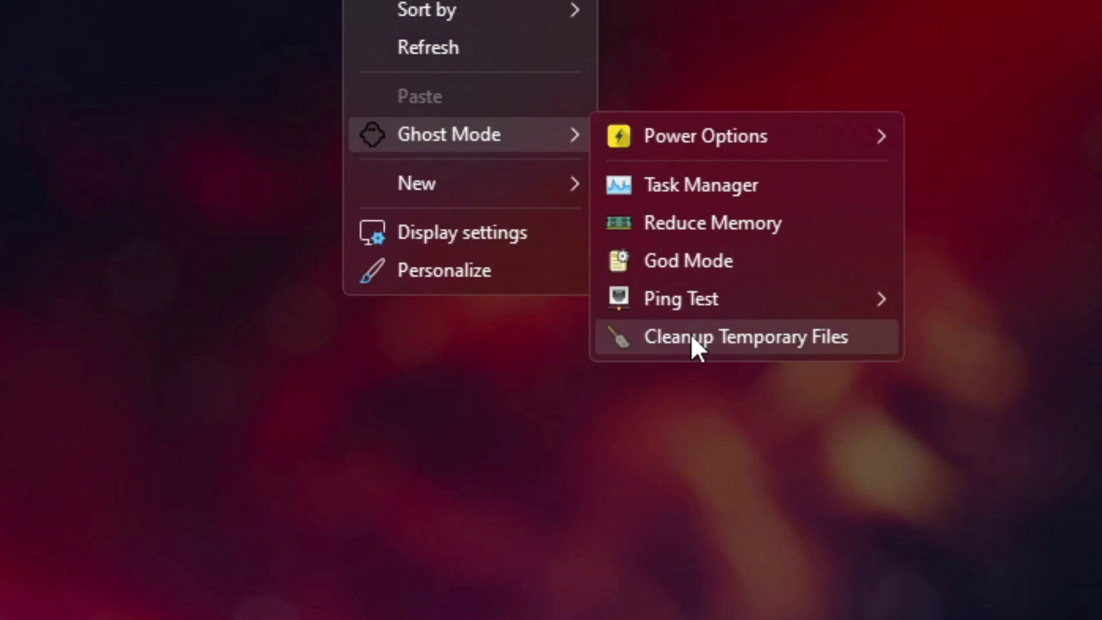
left_click(691, 333)
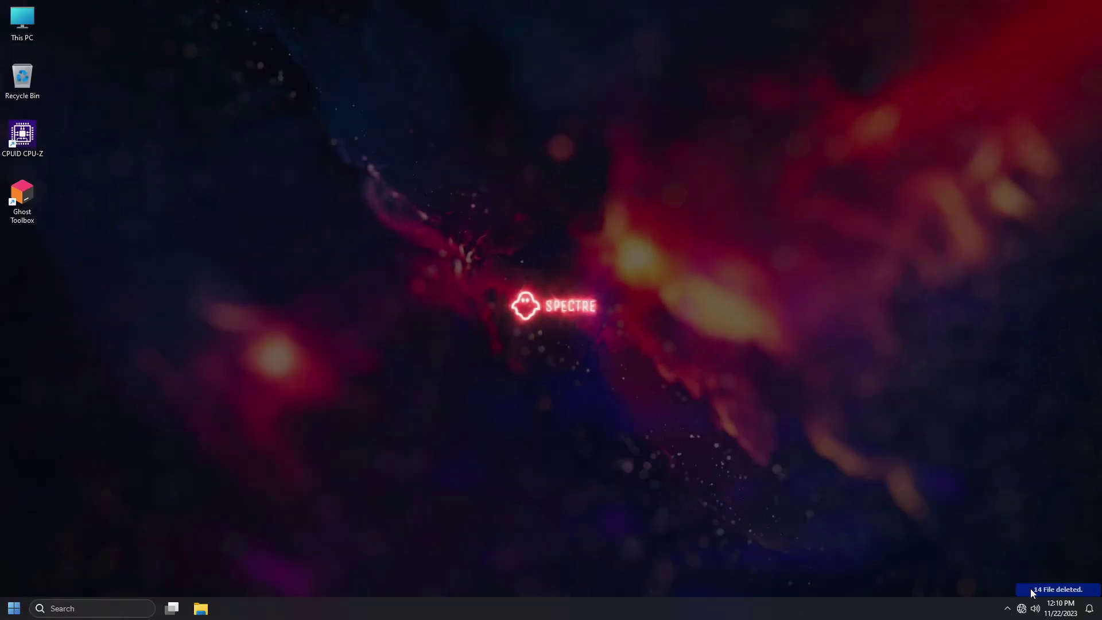
right_click(861, 25)
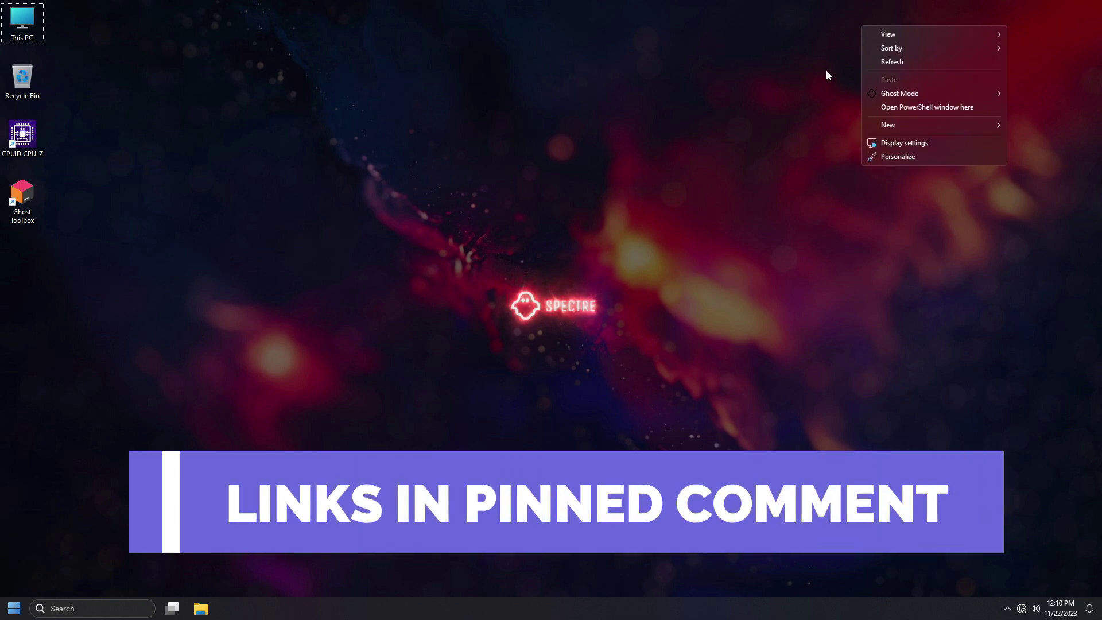
left_click(805, 207)
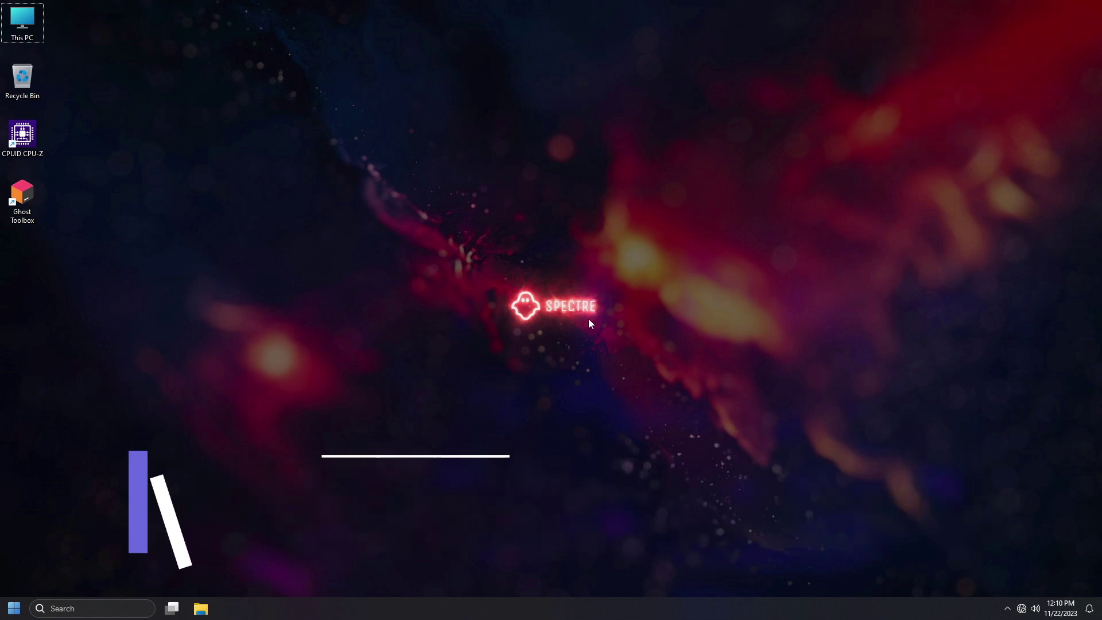